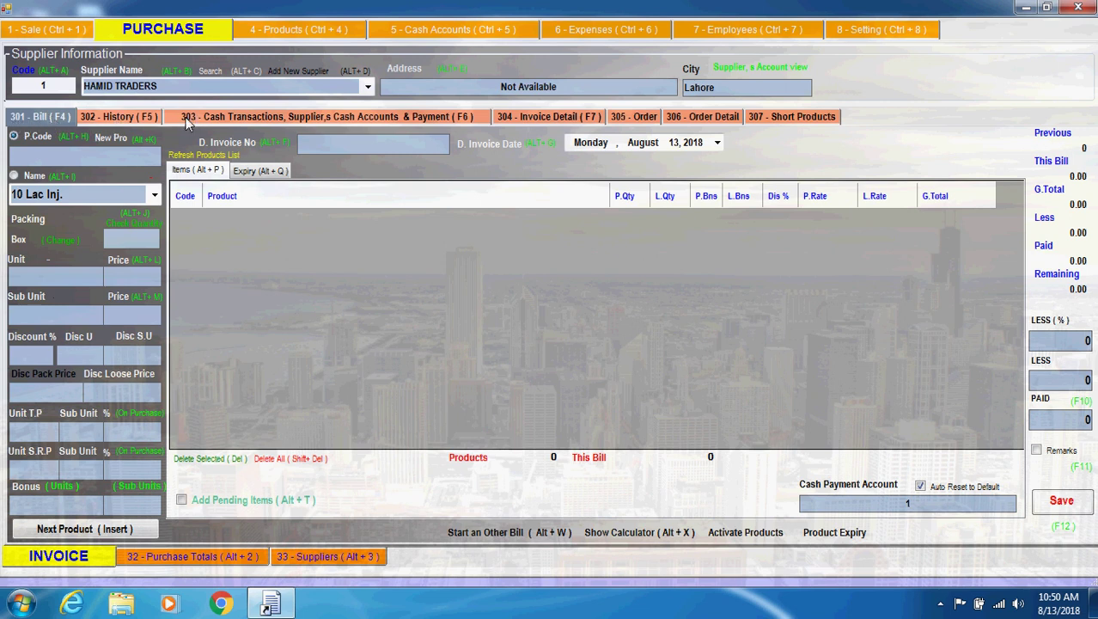
- Open the supplier cash transactions and show the cash history of supplier code 2, JAMIL TRADERS
click(216, 118)
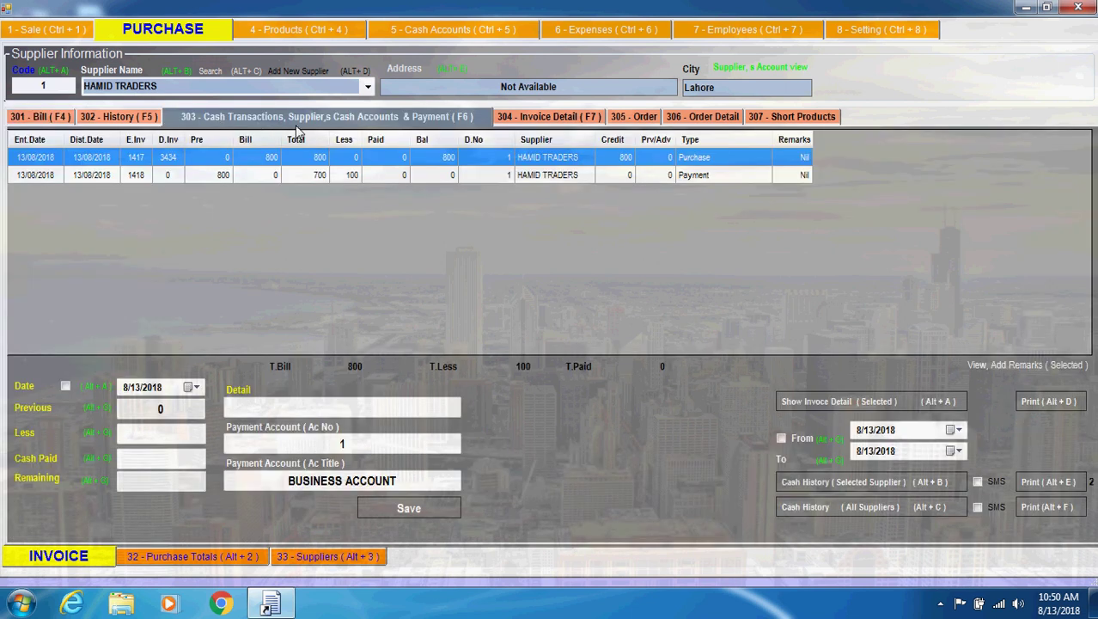
click(34, 87)
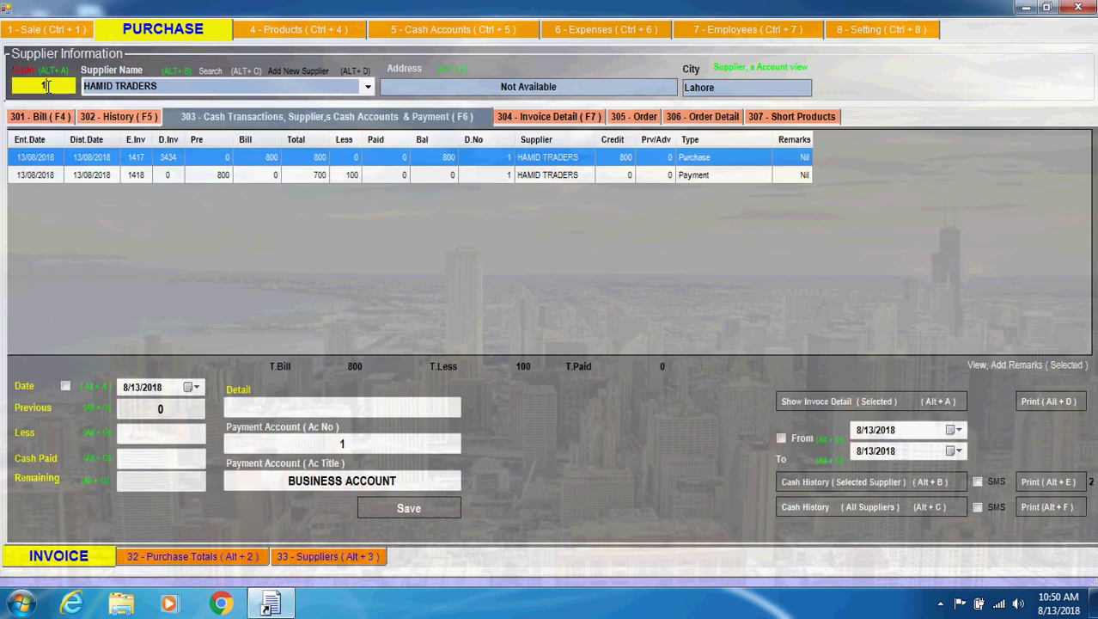
text(2)
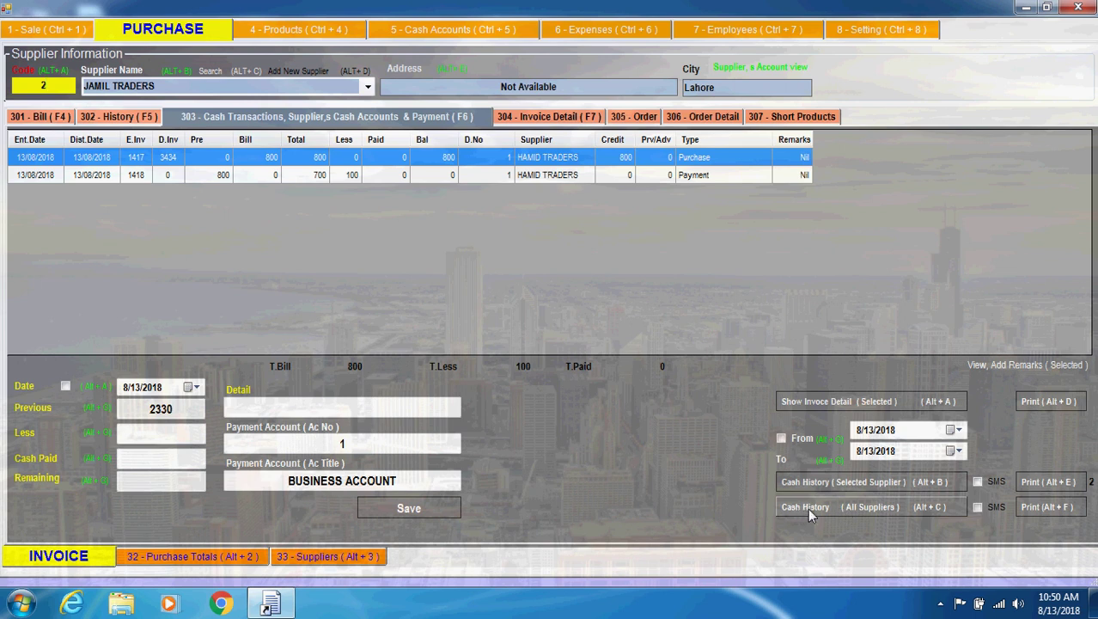
click(870, 484)
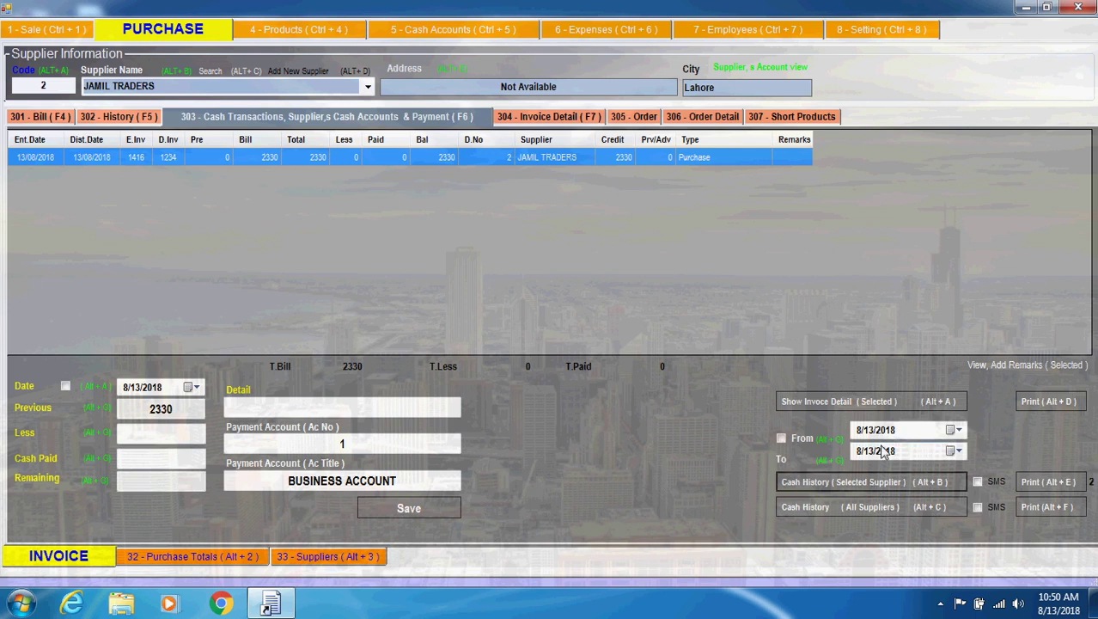
- Set the cash history's From date to 8/1/2018 and show the selected supplier's history again
click(960, 430)
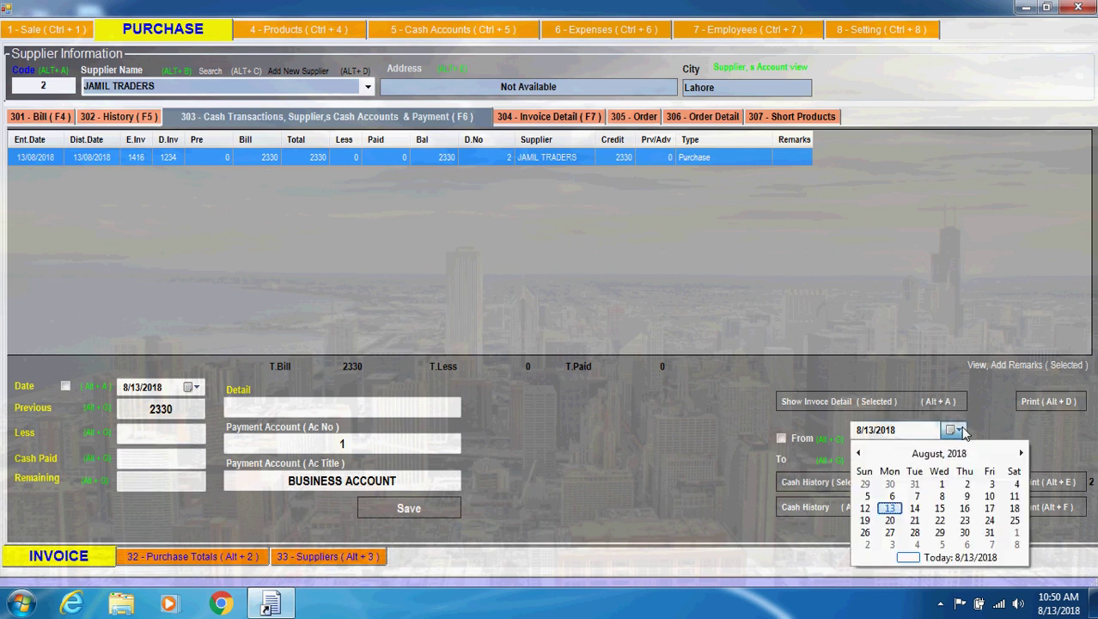
click(942, 484)
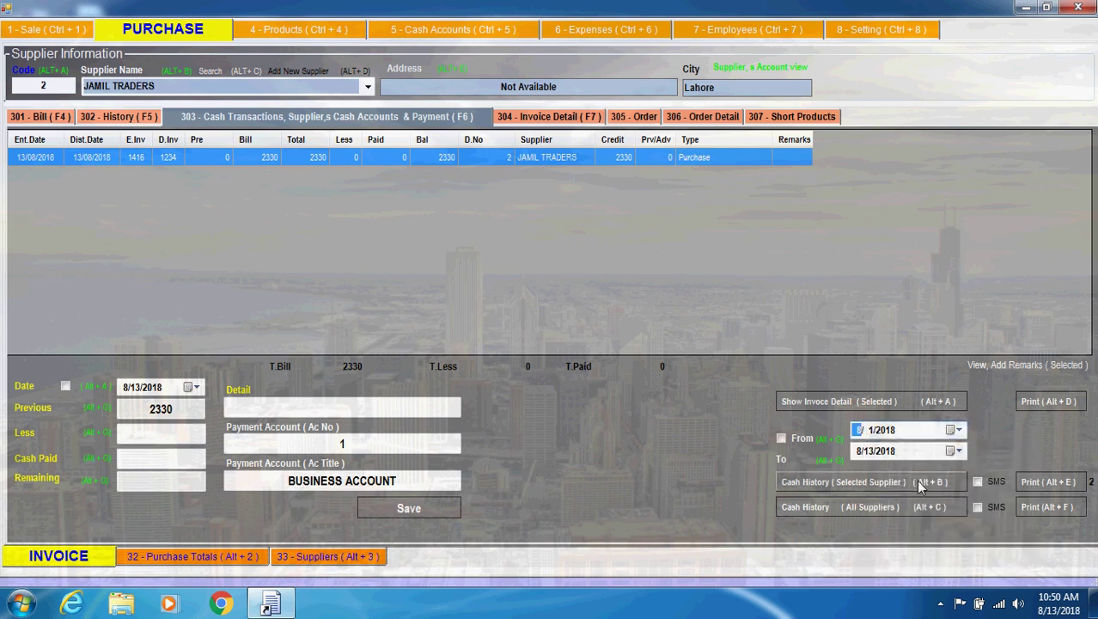
click(920, 487)
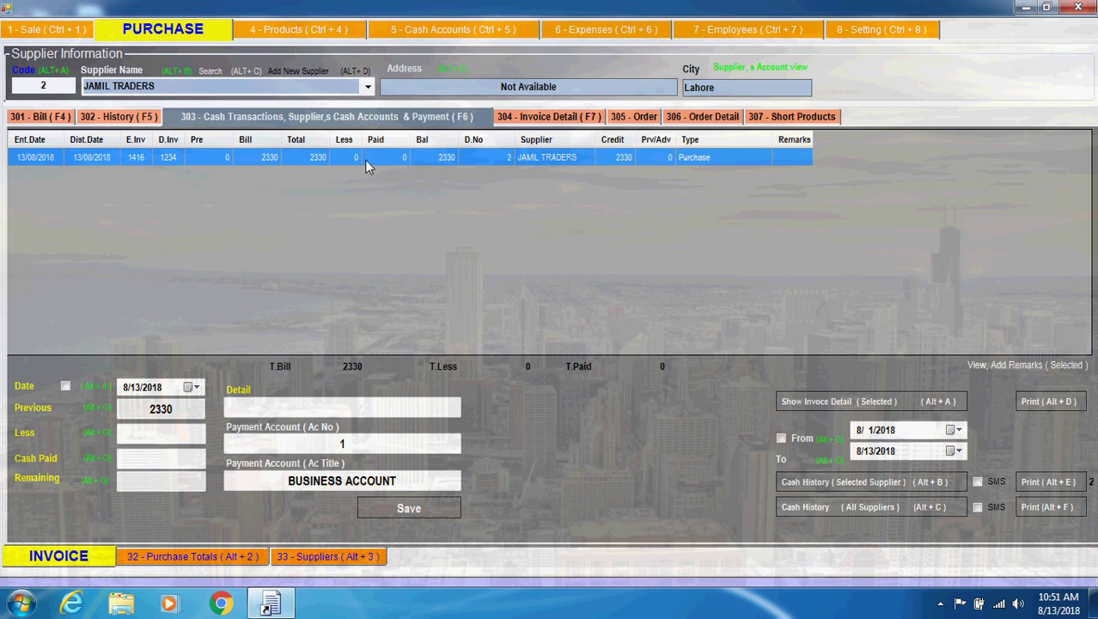
- Show the cash history of supplier code 1, HAMID TRADERS, and select its payment entry
click(57, 88)
text(1)
key(Return)
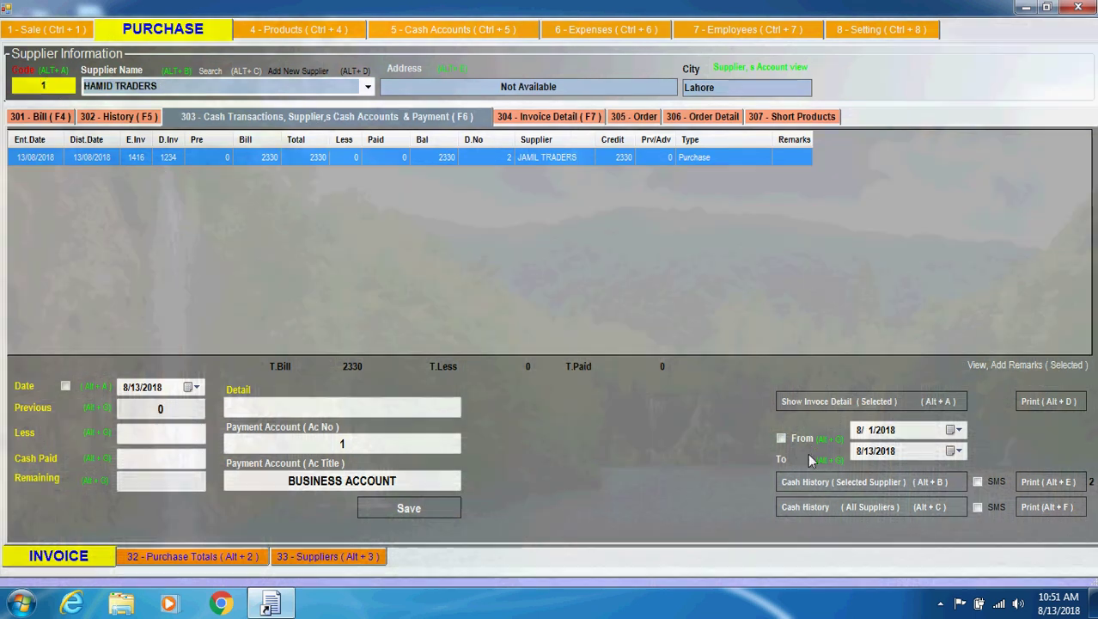
click(863, 483)
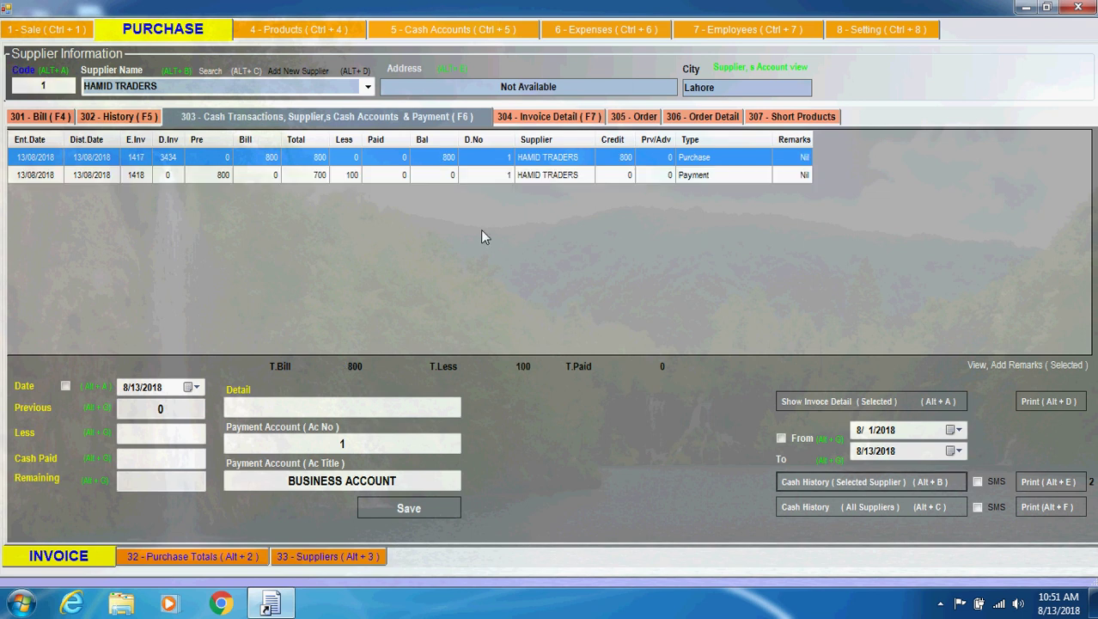
click(315, 177)
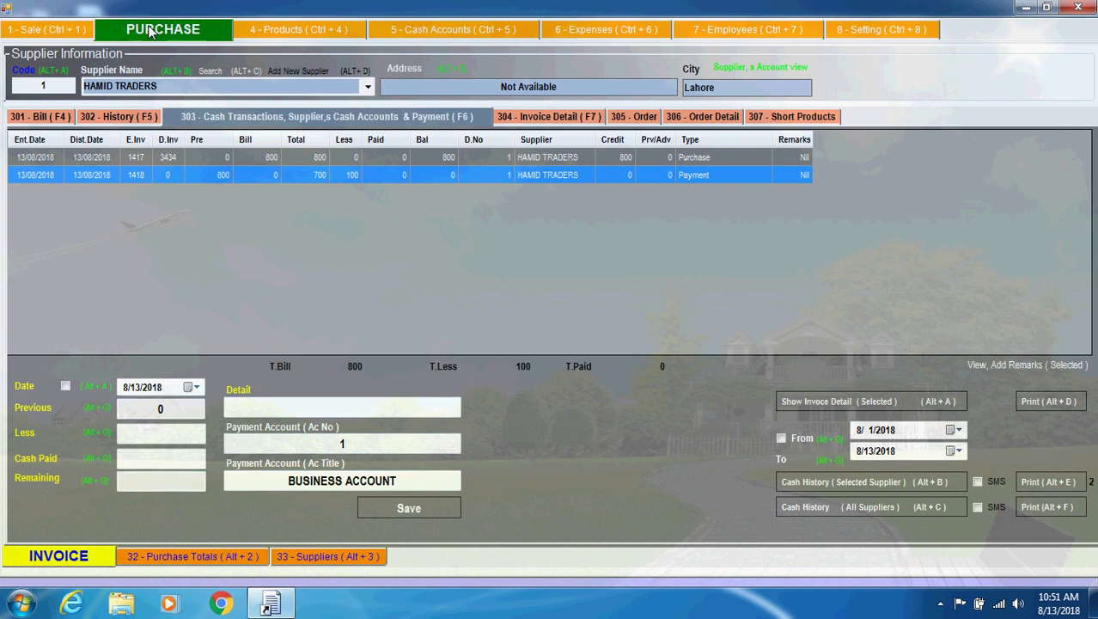
- From the suppliers list, view the account detail of supplier code 1, examine its payment transaction, and close the detail window
click(292, 558)
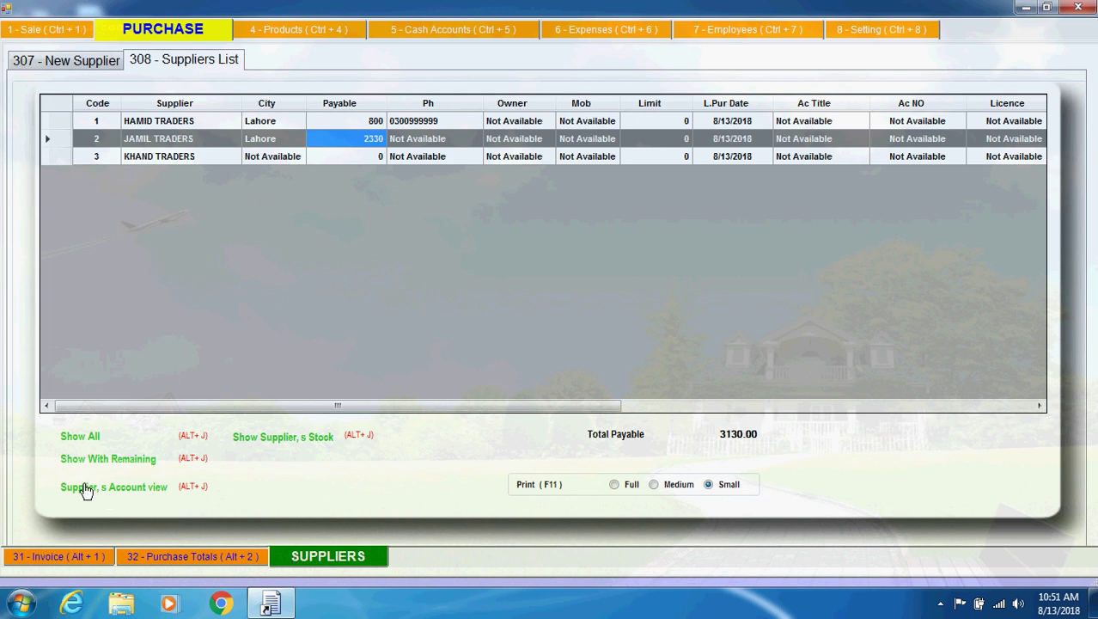
click(125, 492)
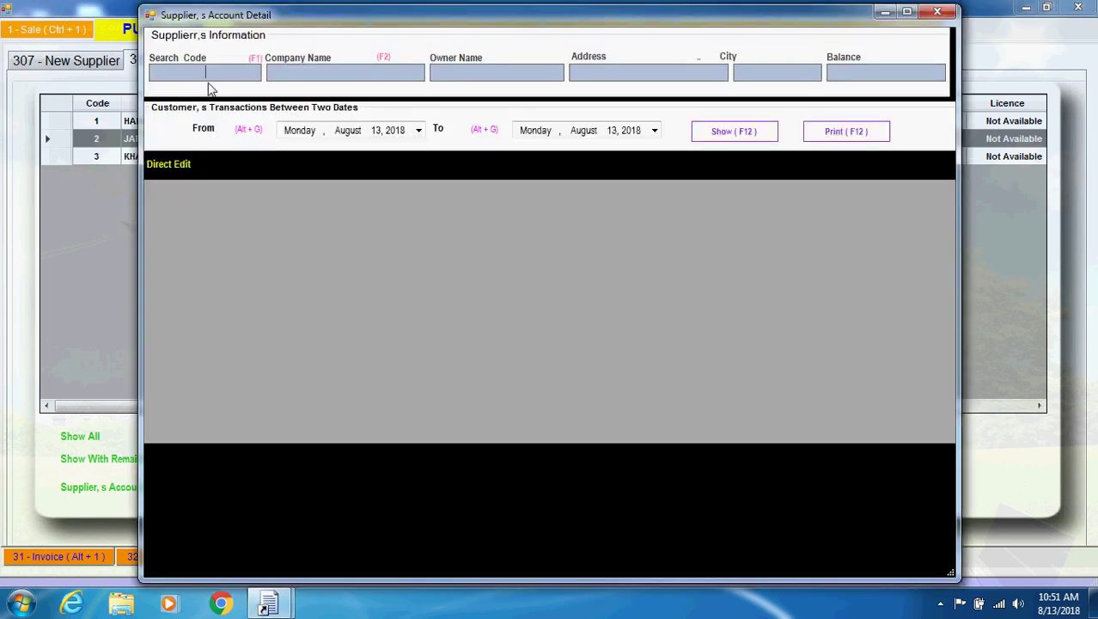
text(1)
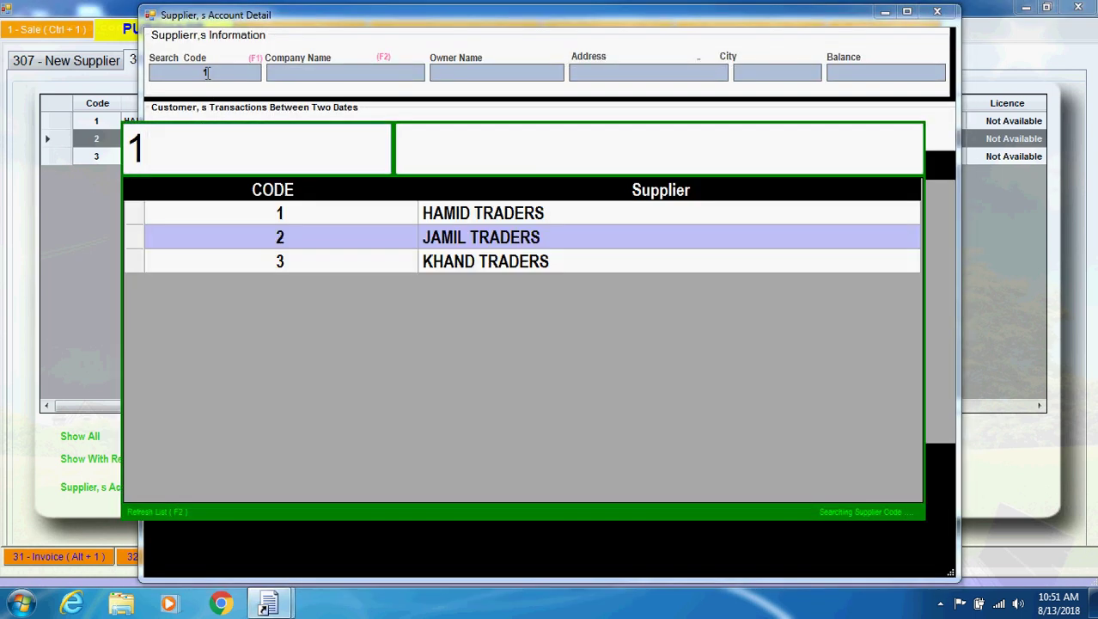
key(Return)
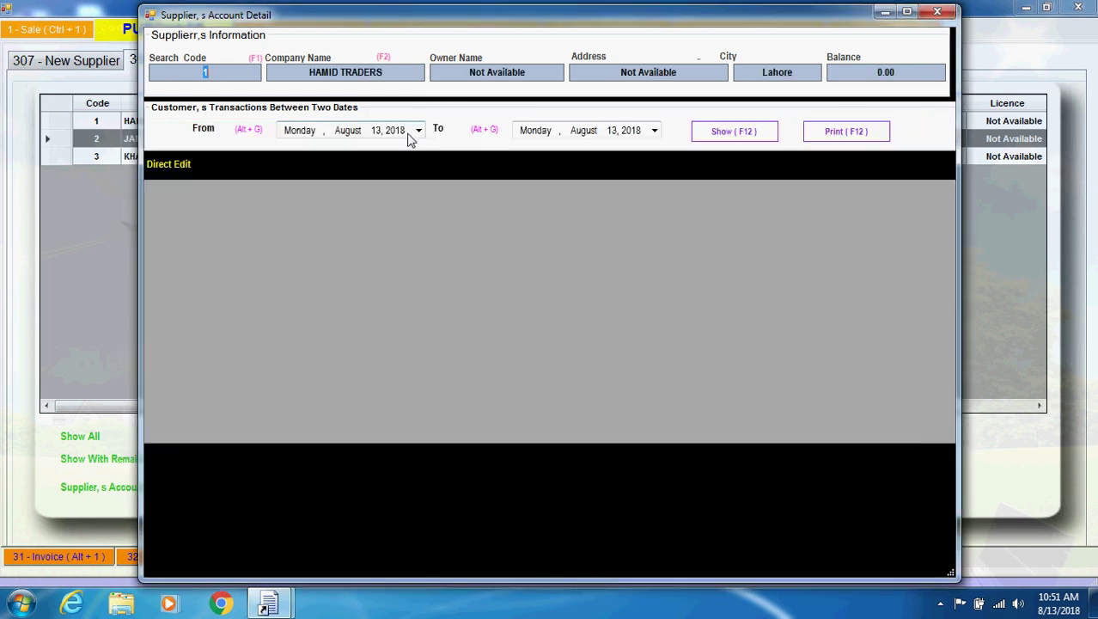
click(716, 140)
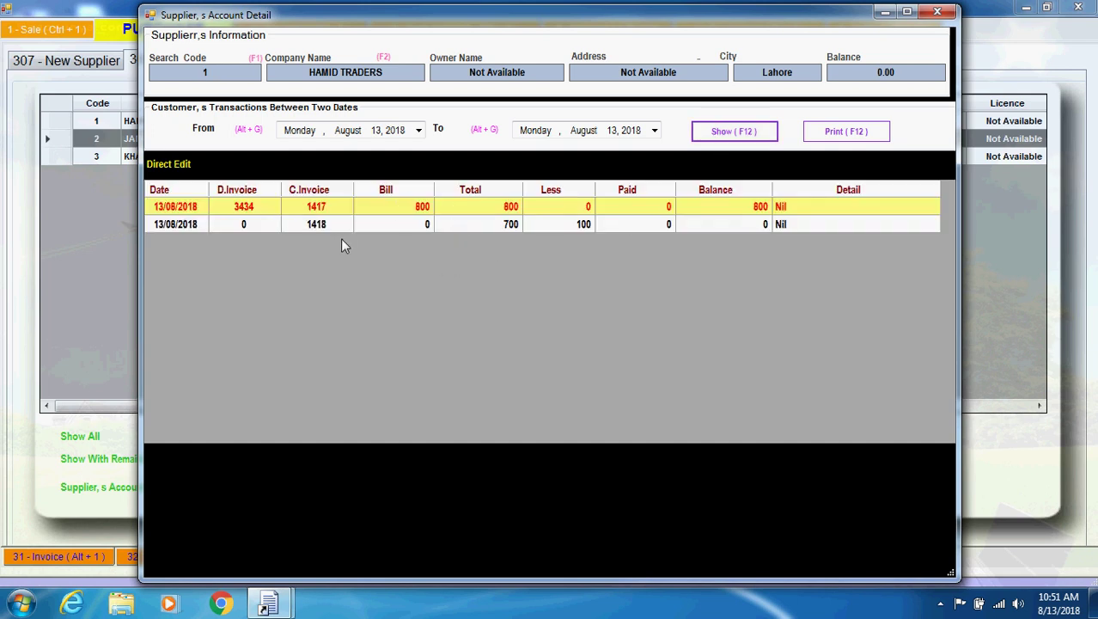
click(413, 225)
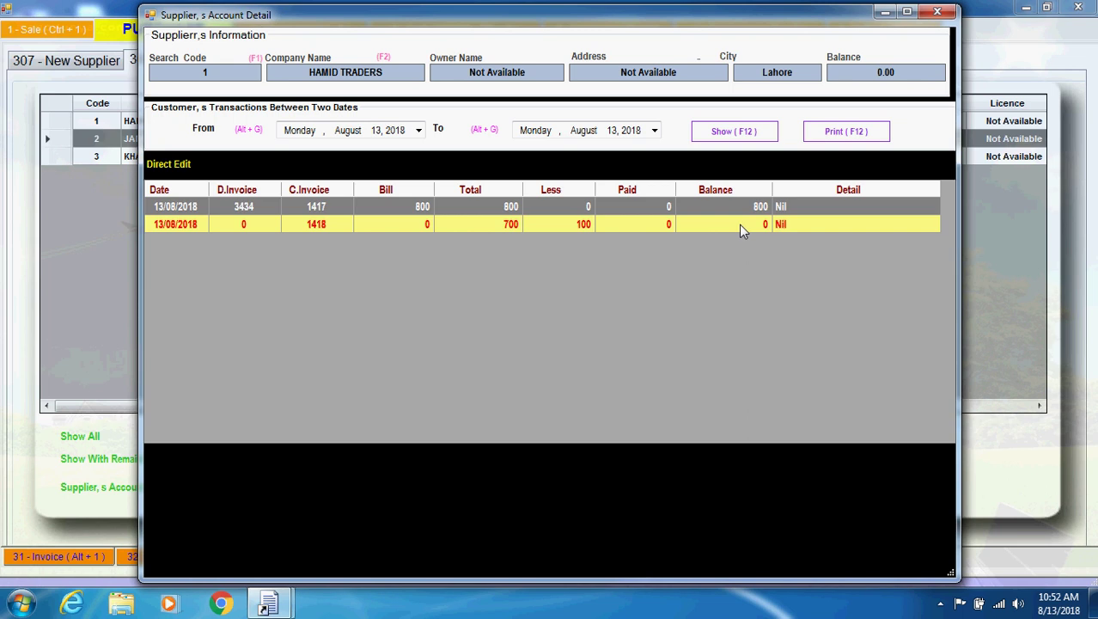
click(937, 11)
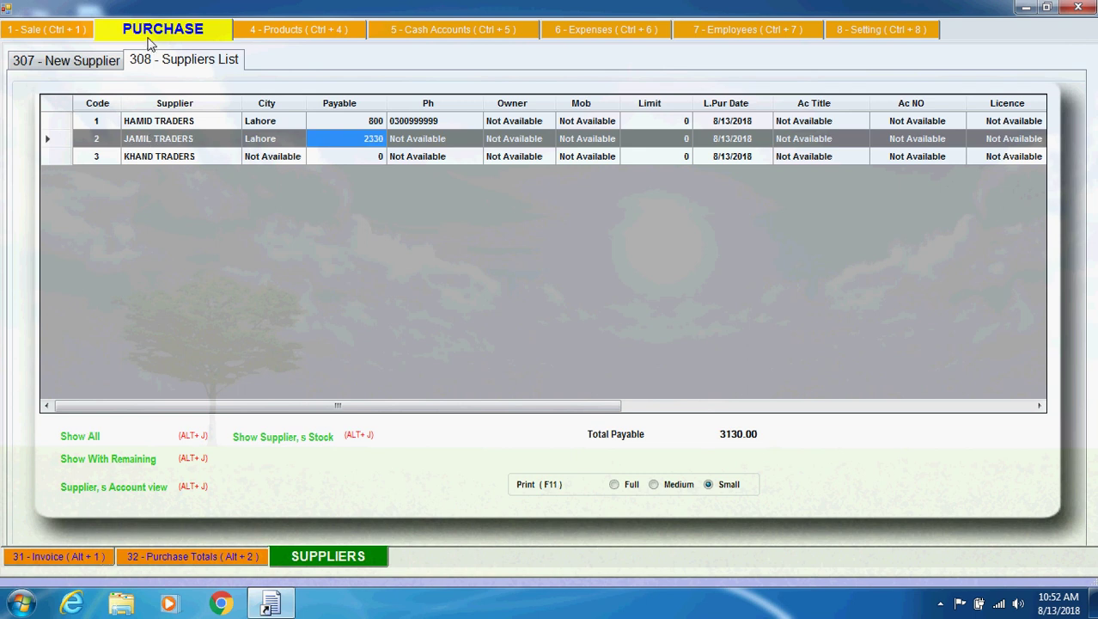
- Return to the purchase bill for HAMID TRADERS and enter 121212 as the D. Invoice No
click(52, 557)
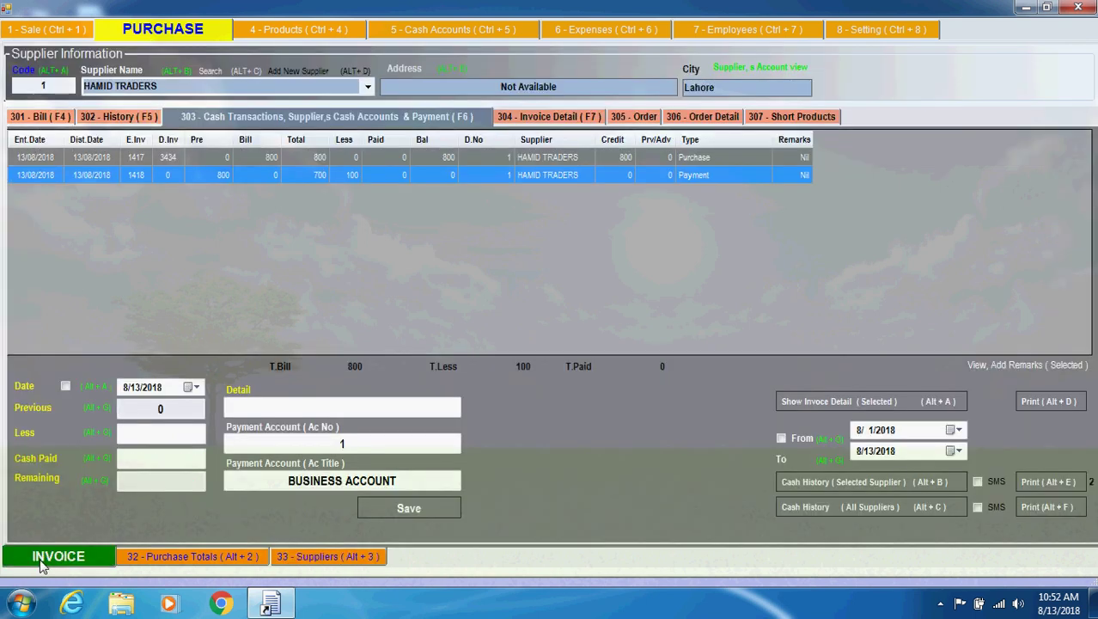
click(47, 118)
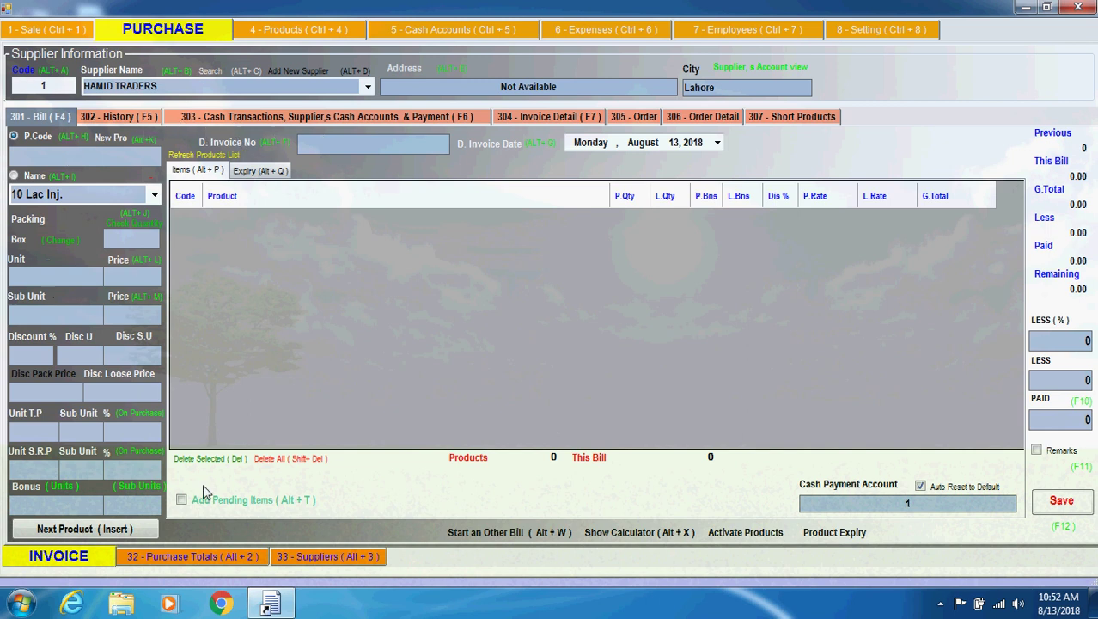
click(329, 144)
text(121212)
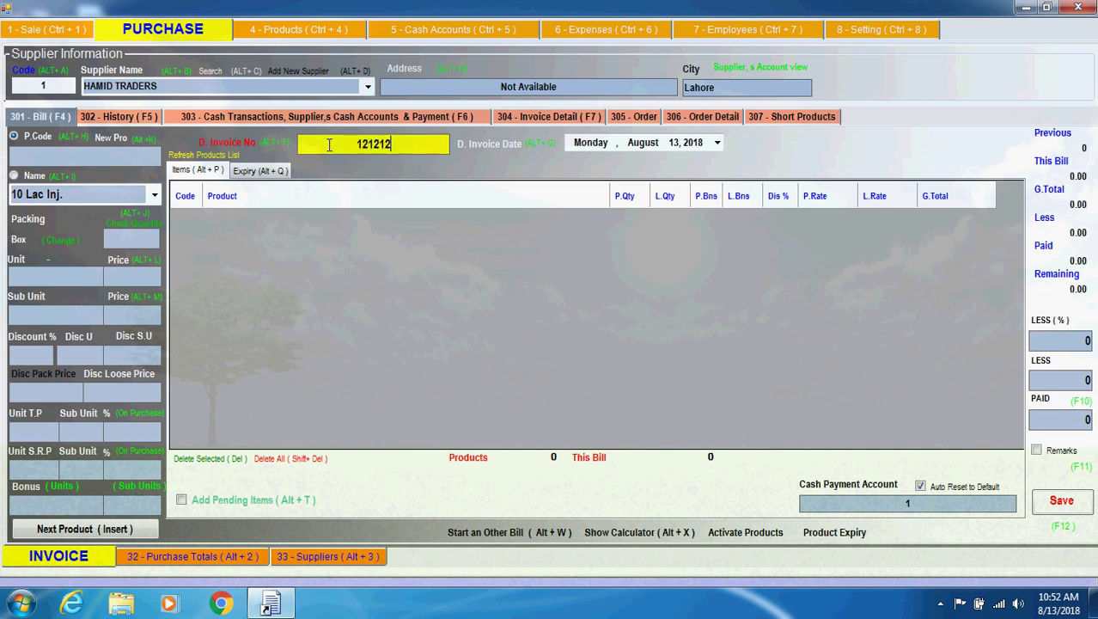
key(Return)
key(Return)
- Add 10 packs of product code 1, POLYXIL SYP 125MG 60ML, to the purchase bill
text(1)
key(Return)
text(10)
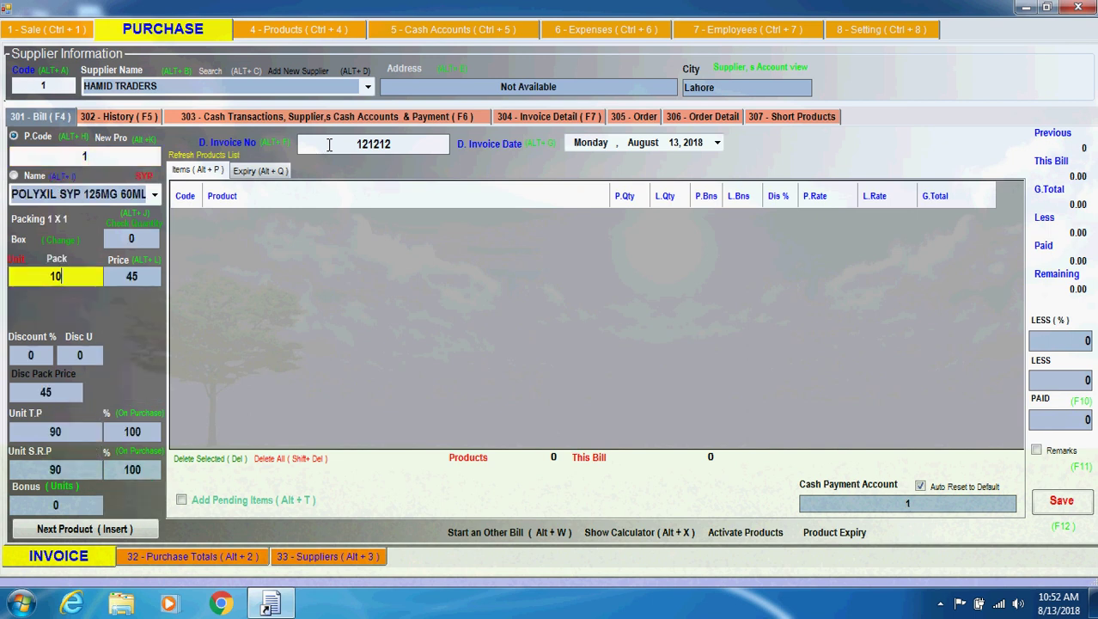
key(Return)
- Add 20 packs of product code 2, VITACON SYP 120ML, and save the purchase bill
text(2)
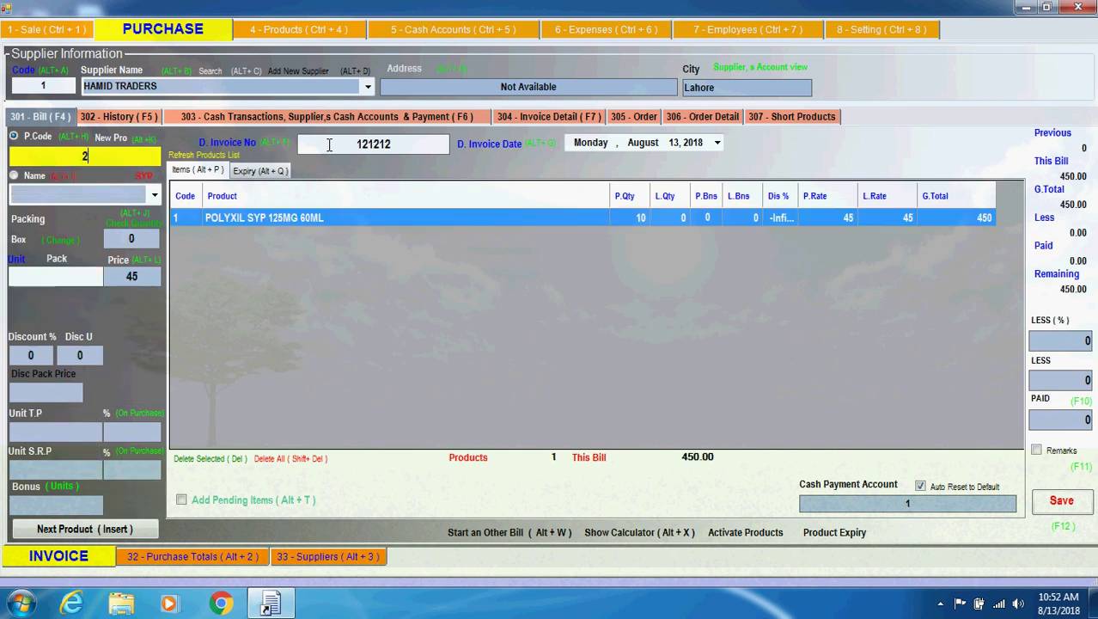
key(Return)
text(20)
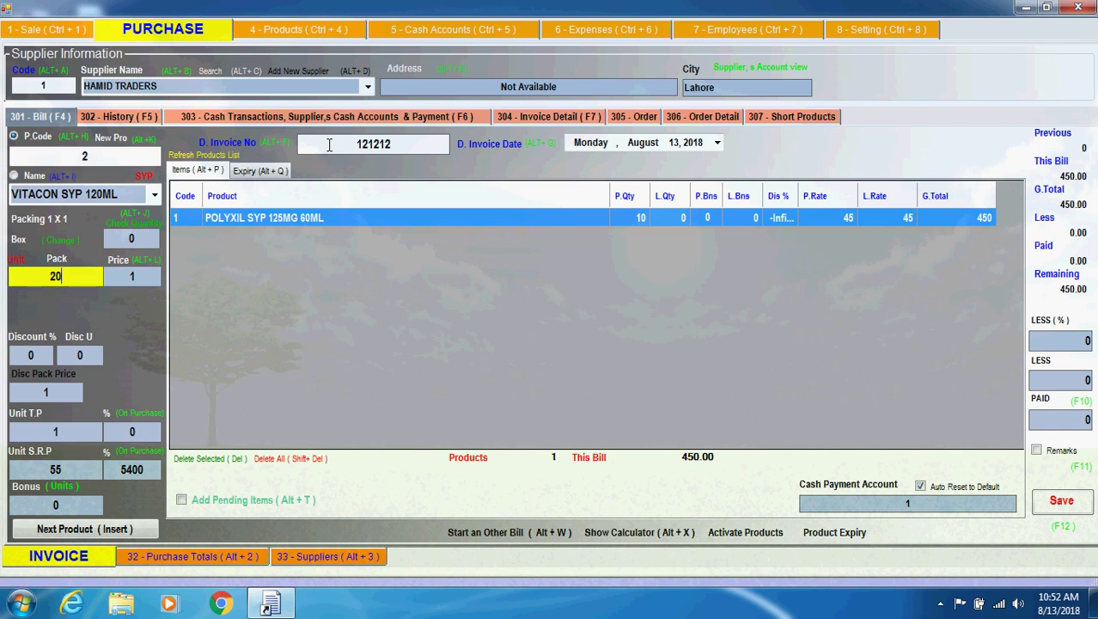
key(Return)
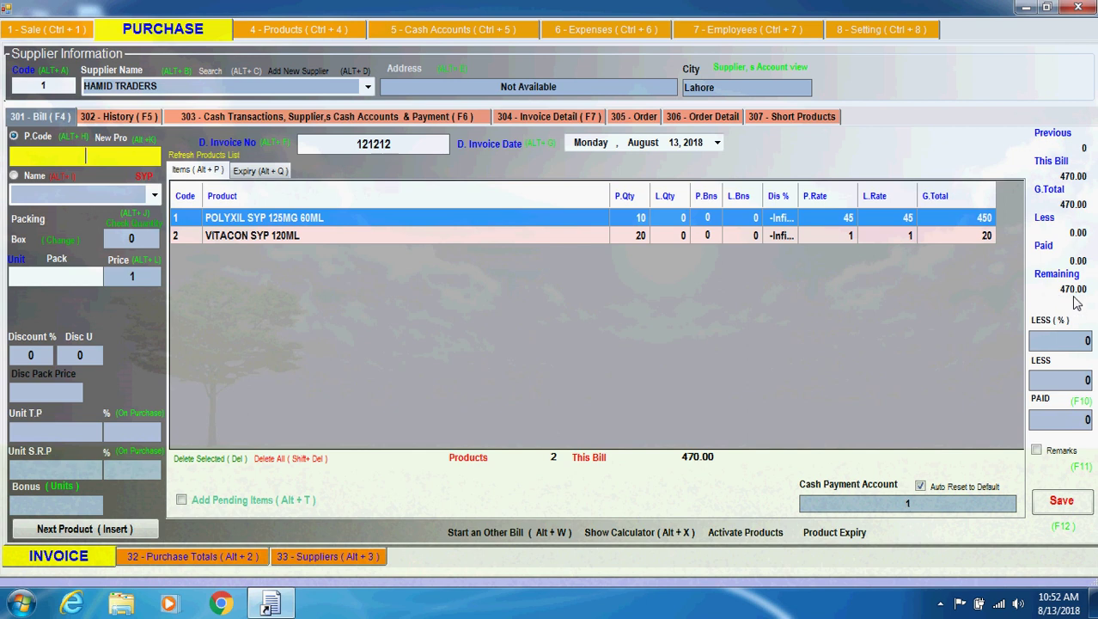
click(1062, 502)
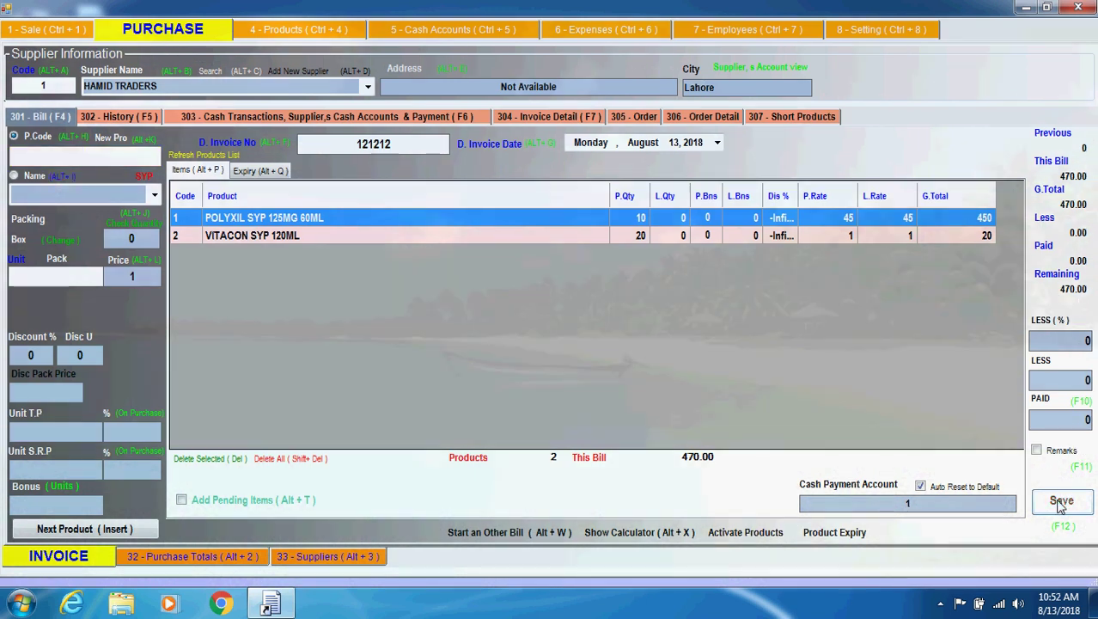
key(Return)
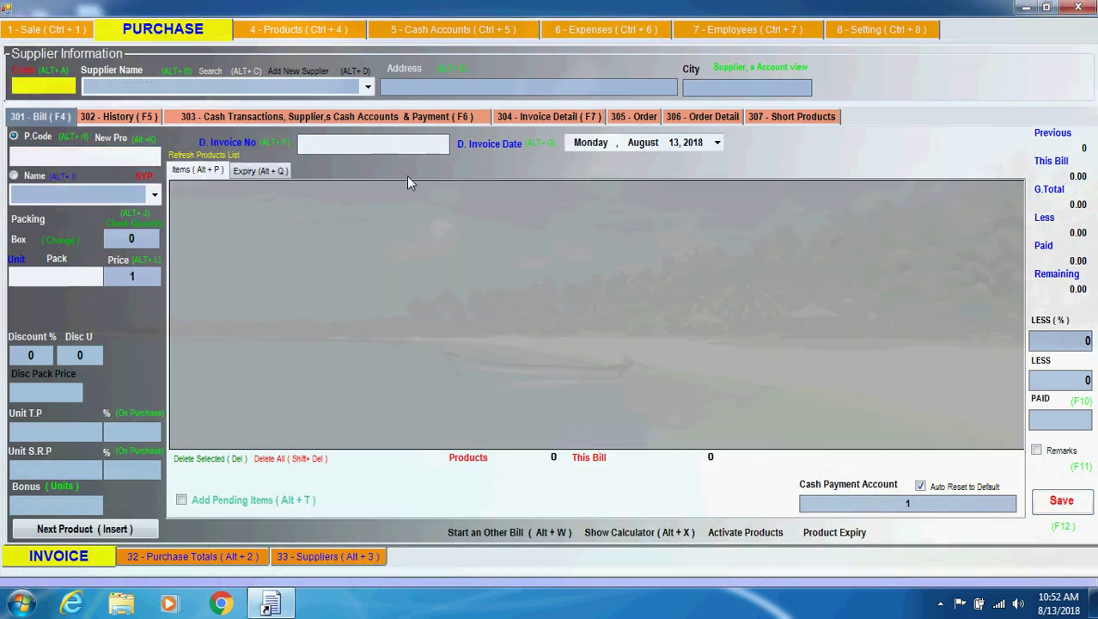
- Select supplier code 2, JAMIL TRADERS, and show its history in the supplier cash transactions
click(54, 88)
text(2)
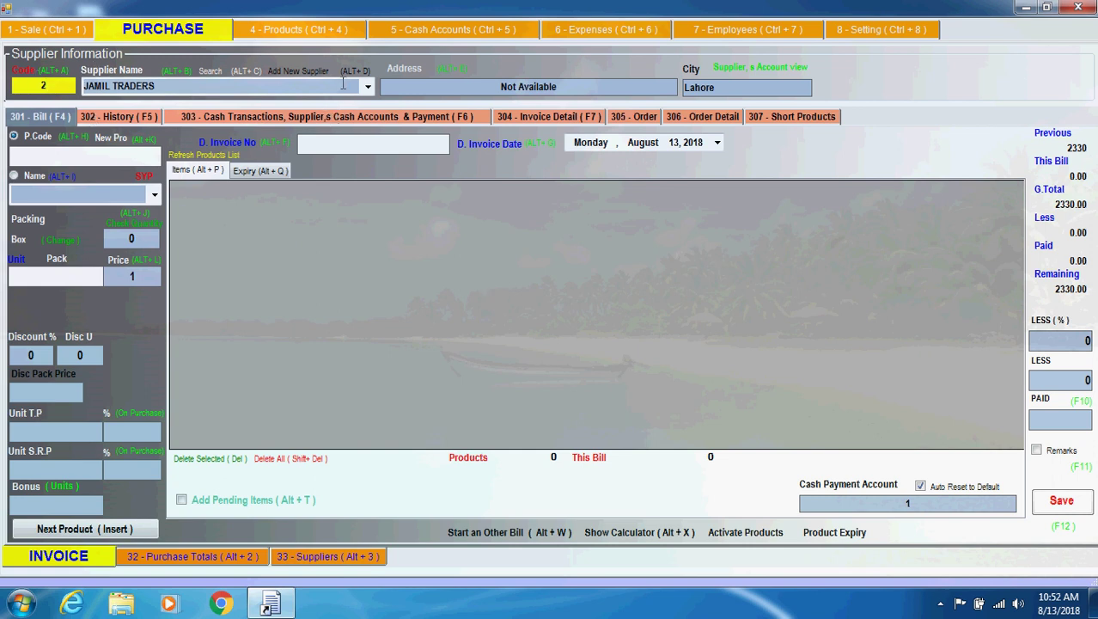
click(332, 116)
click(834, 482)
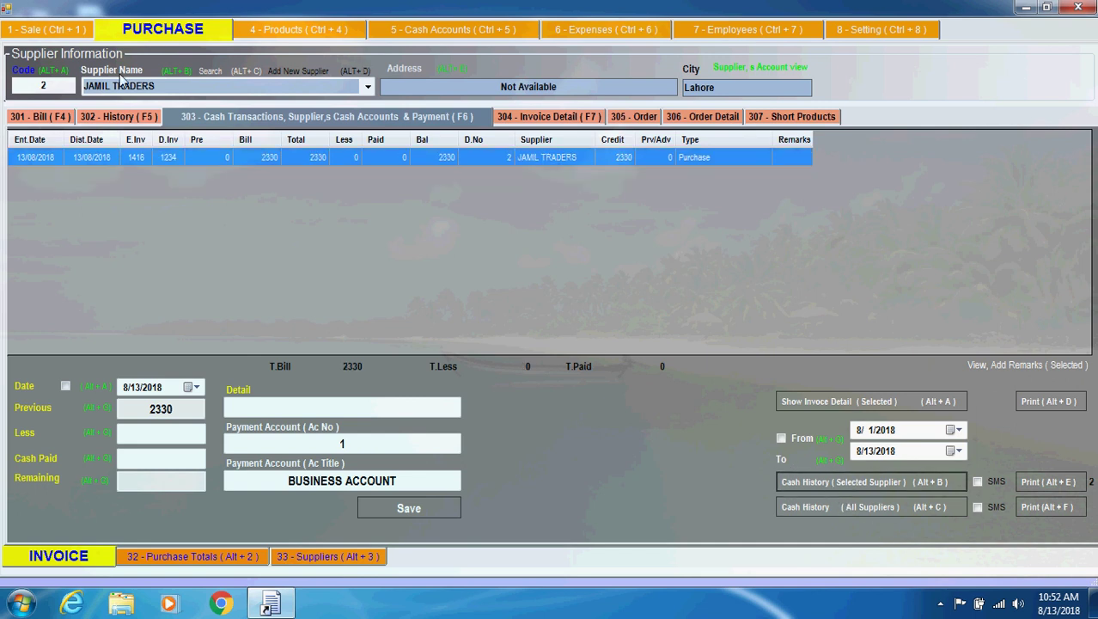
- Show the cash history of supplier code 1, select the purchase with invoice 121212, and check the supplier's previous balance
click(72, 85)
text(1)
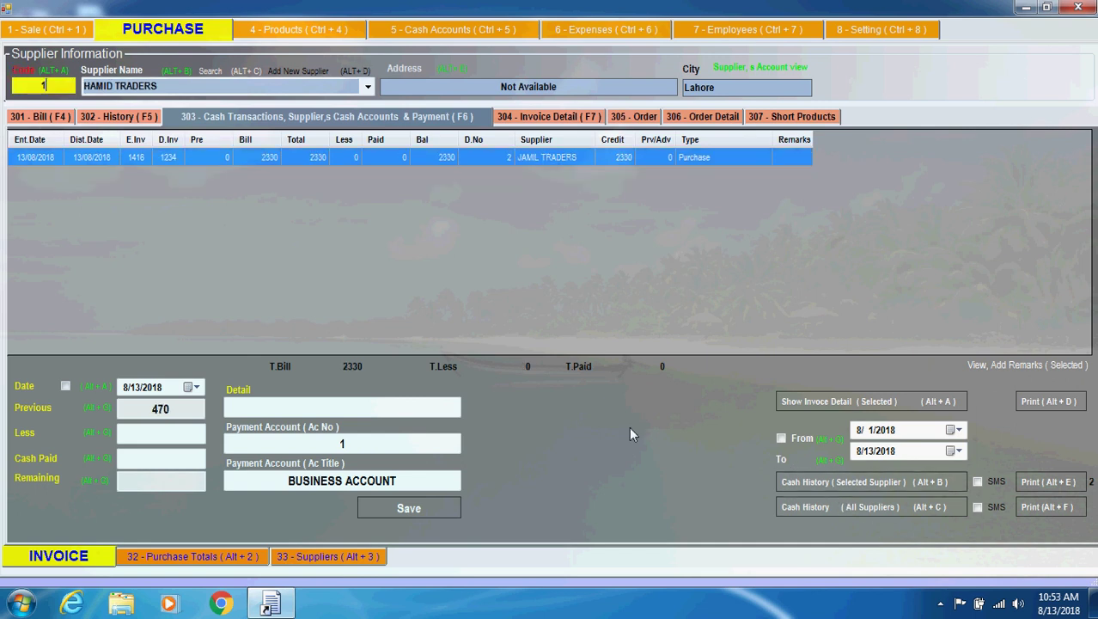
click(830, 483)
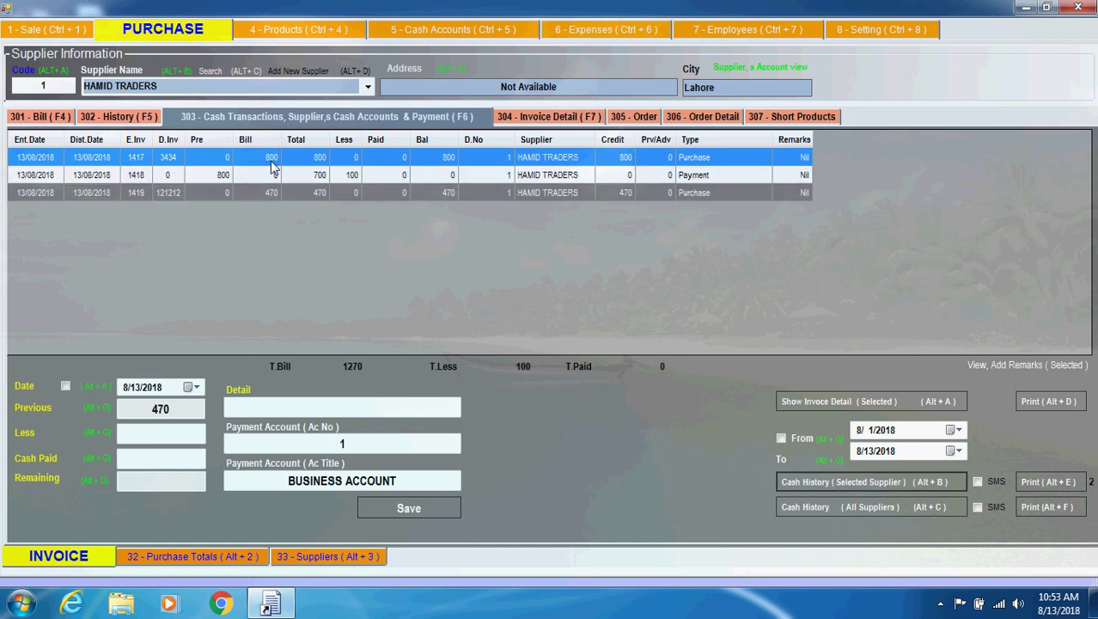
click(315, 193)
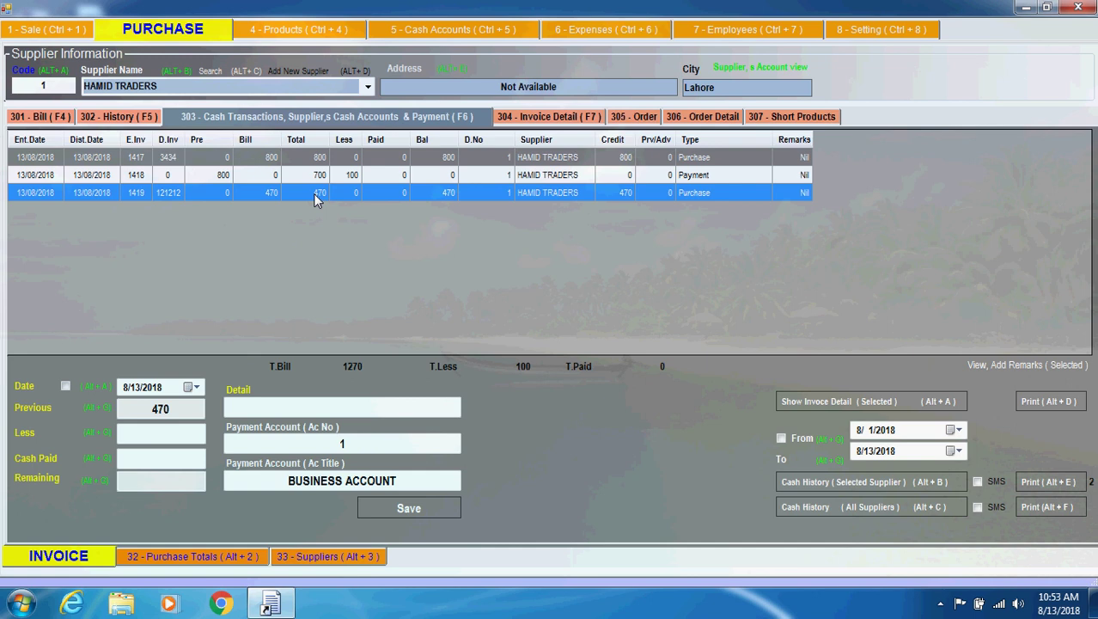
drag(151, 409, 179, 410)
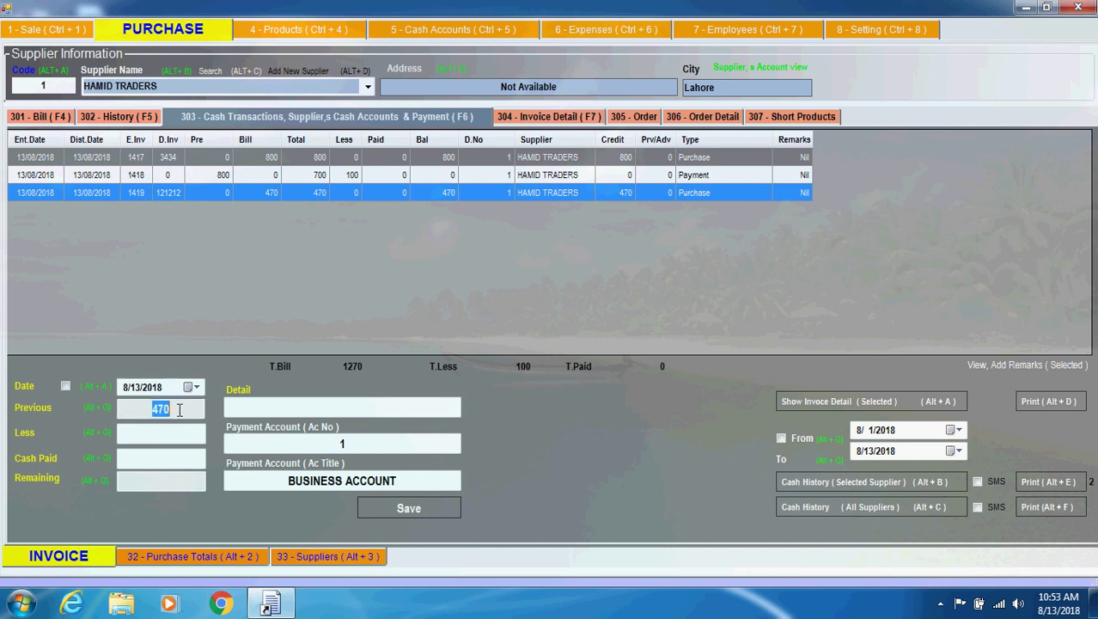
- Record a payment to HAMID TRADERS with Less 0, Cash Paid 470 and detail Nil, save it, and select the new payment entry
click(170, 435)
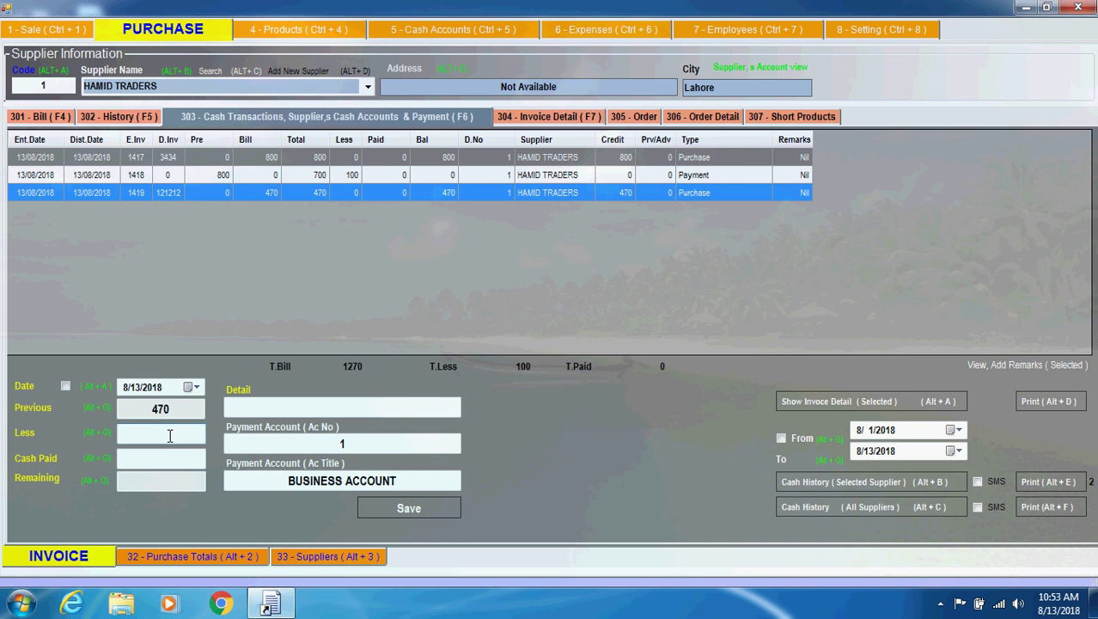
text(0)
key(Return)
text(470)
click(312, 412)
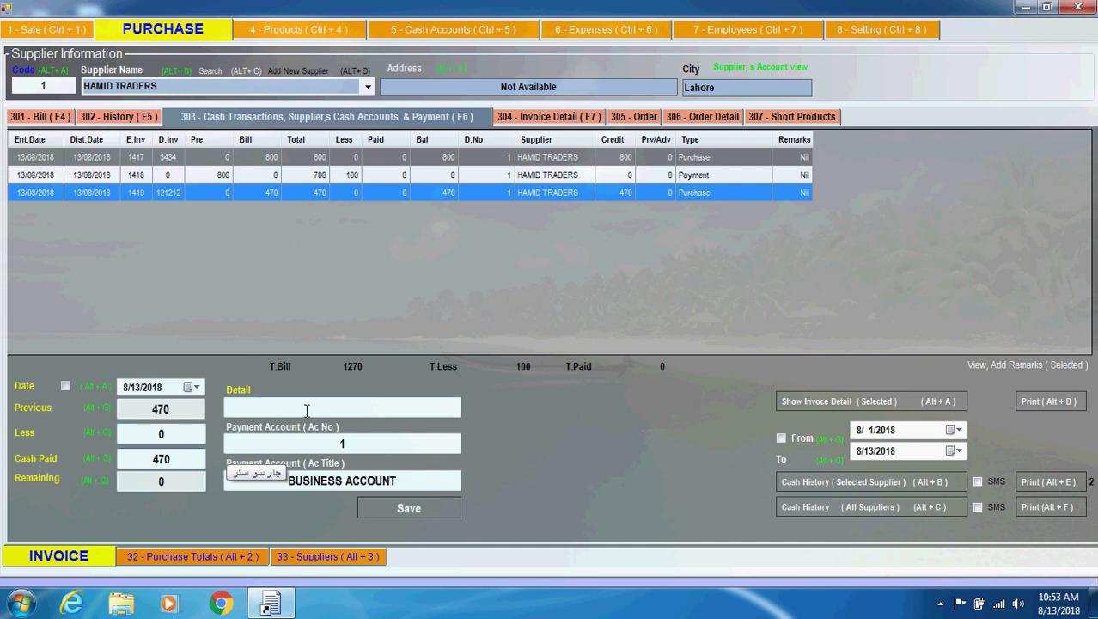
key(Return)
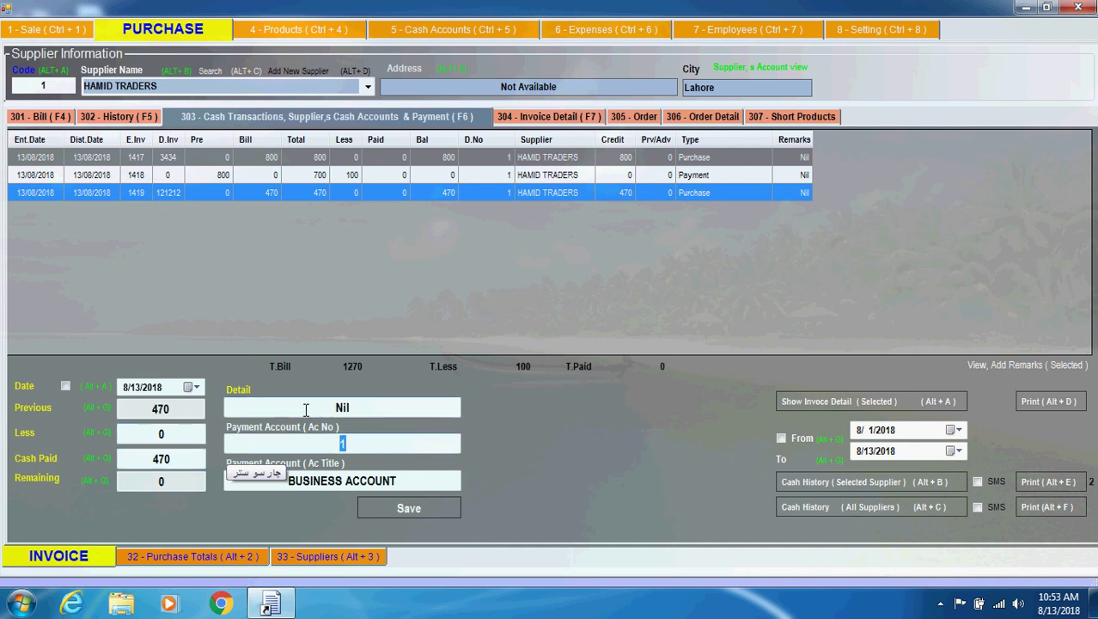
click(408, 509)
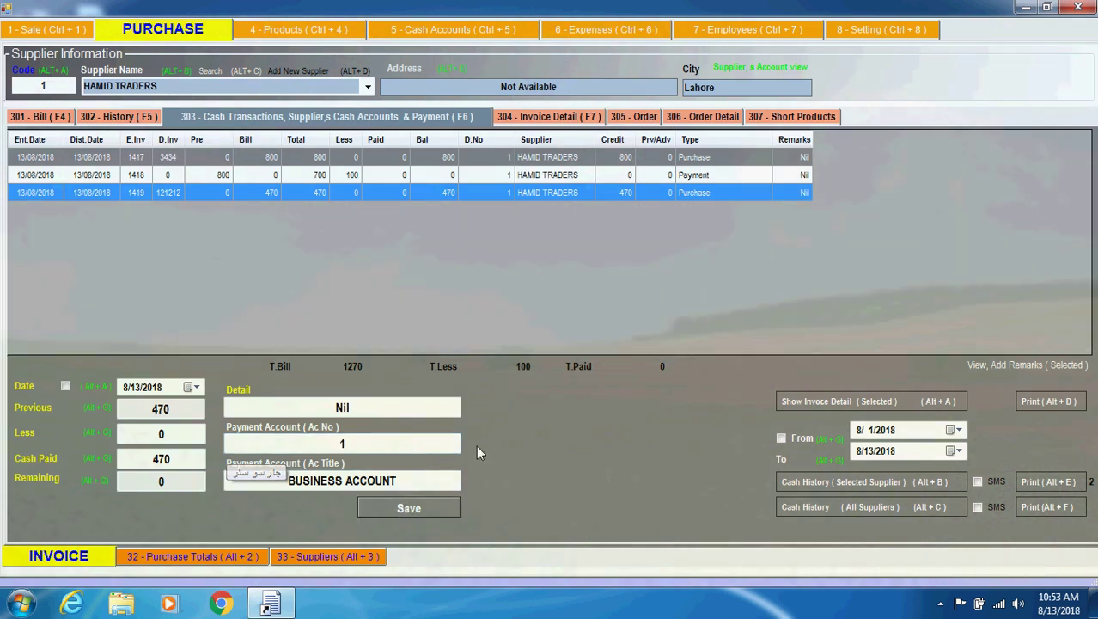
click(606, 350)
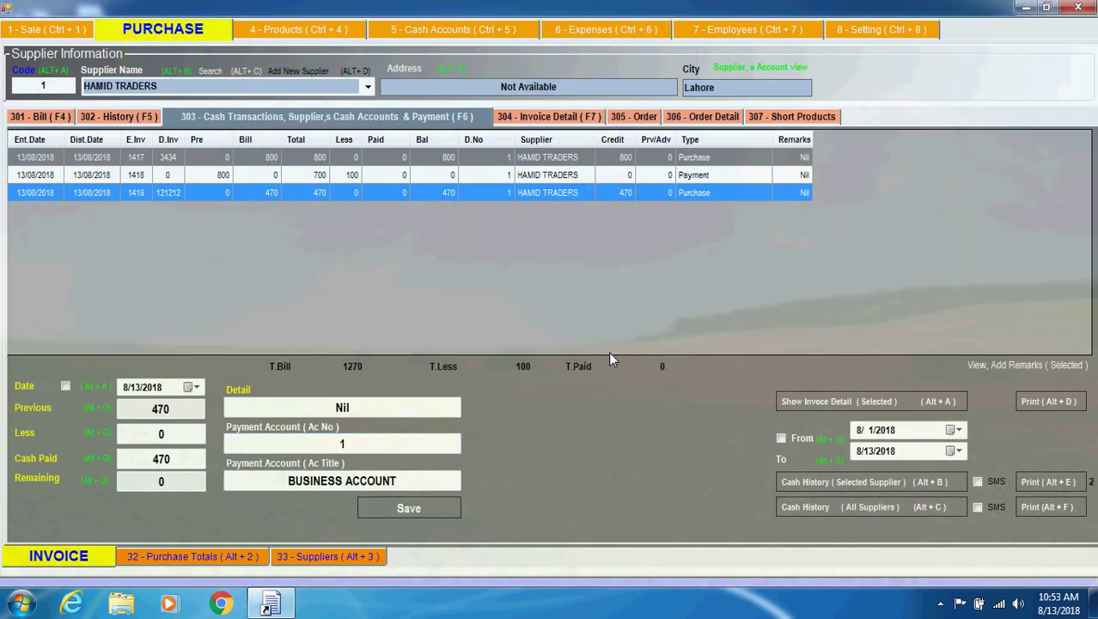
click(431, 215)
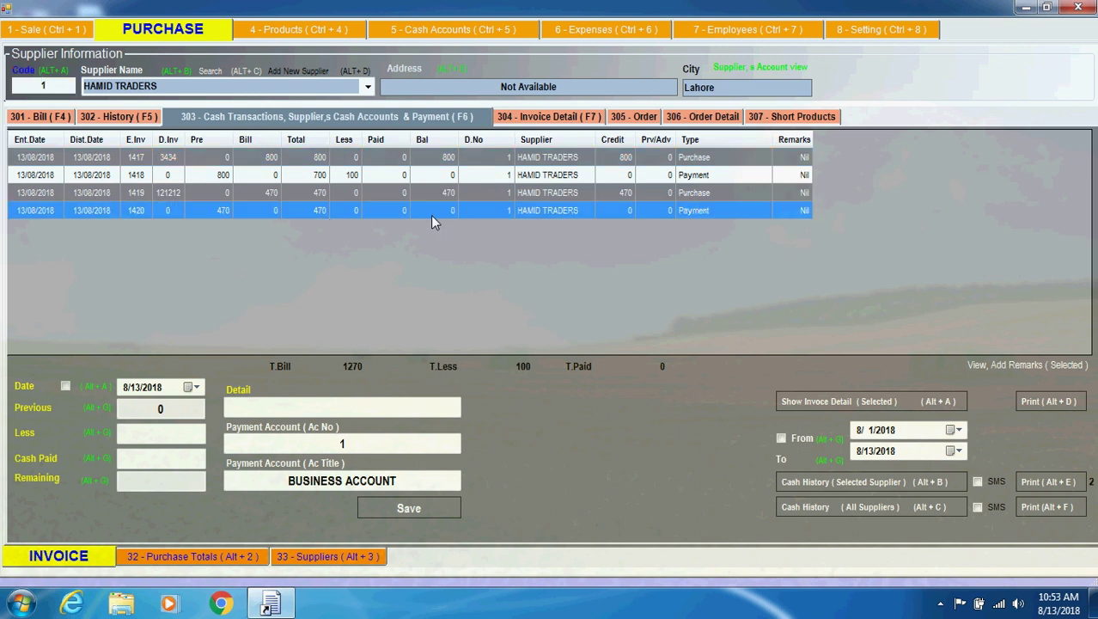